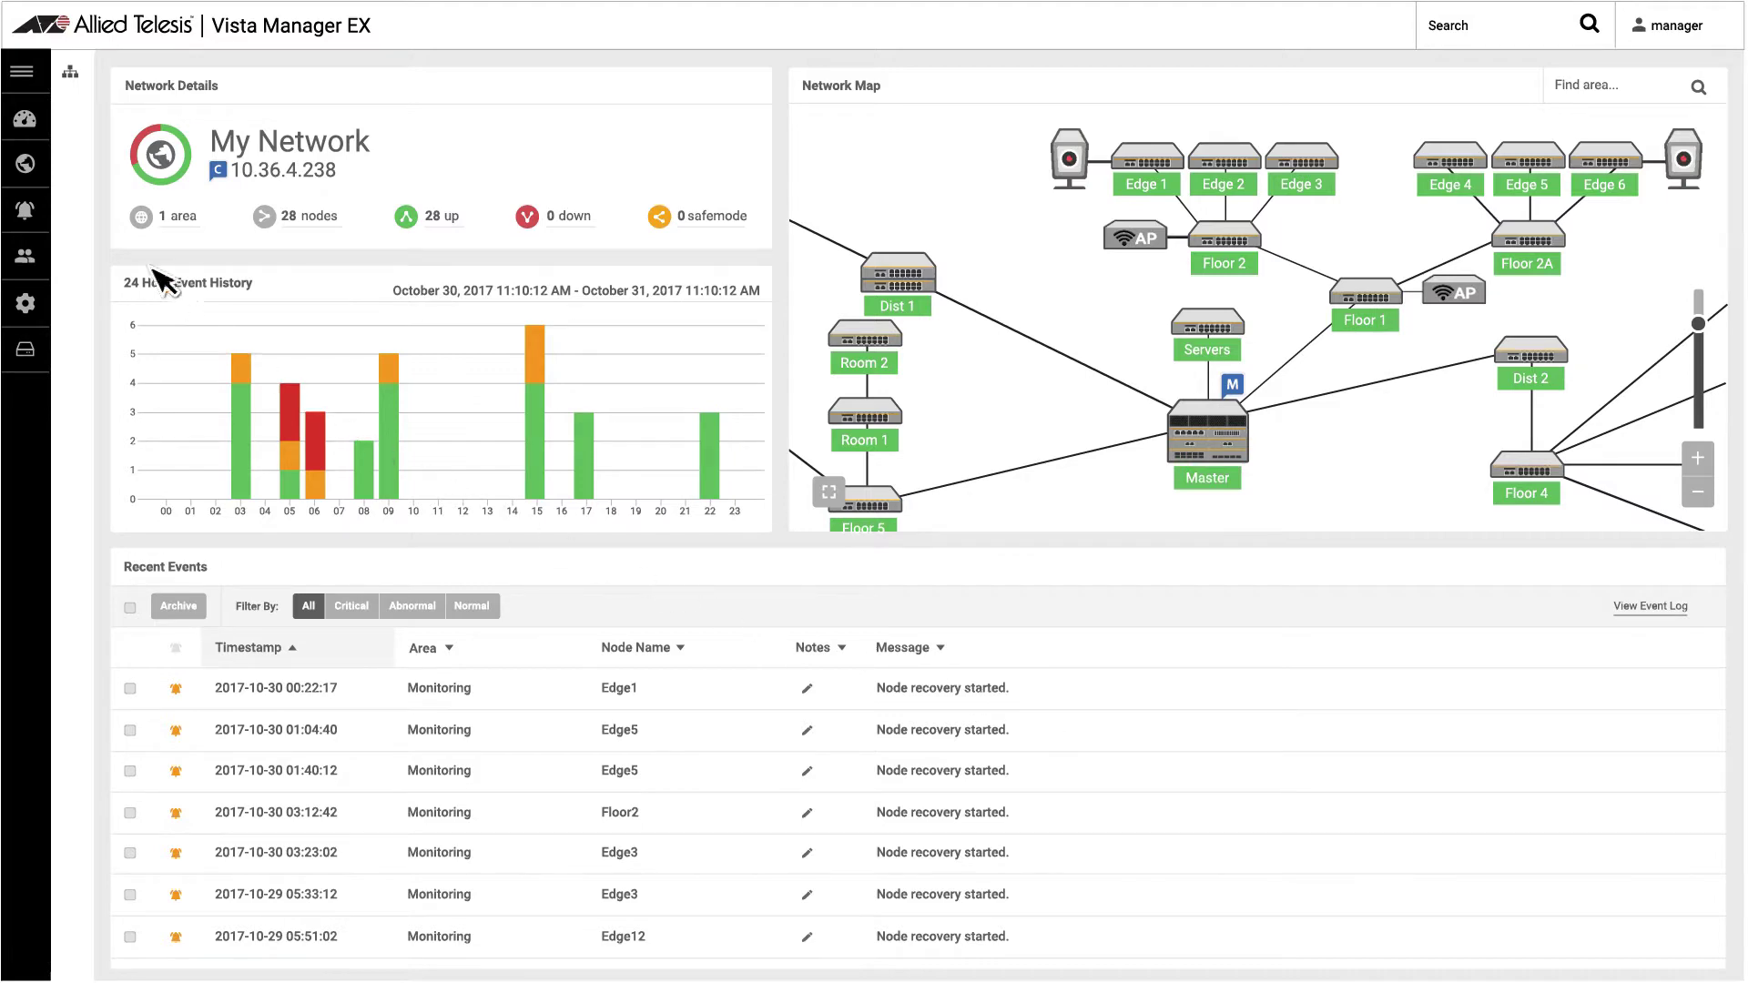
Open My Network's traffic map and toggle the 0-25% and 25-50% utilization filters off and on
left_click(24, 163)
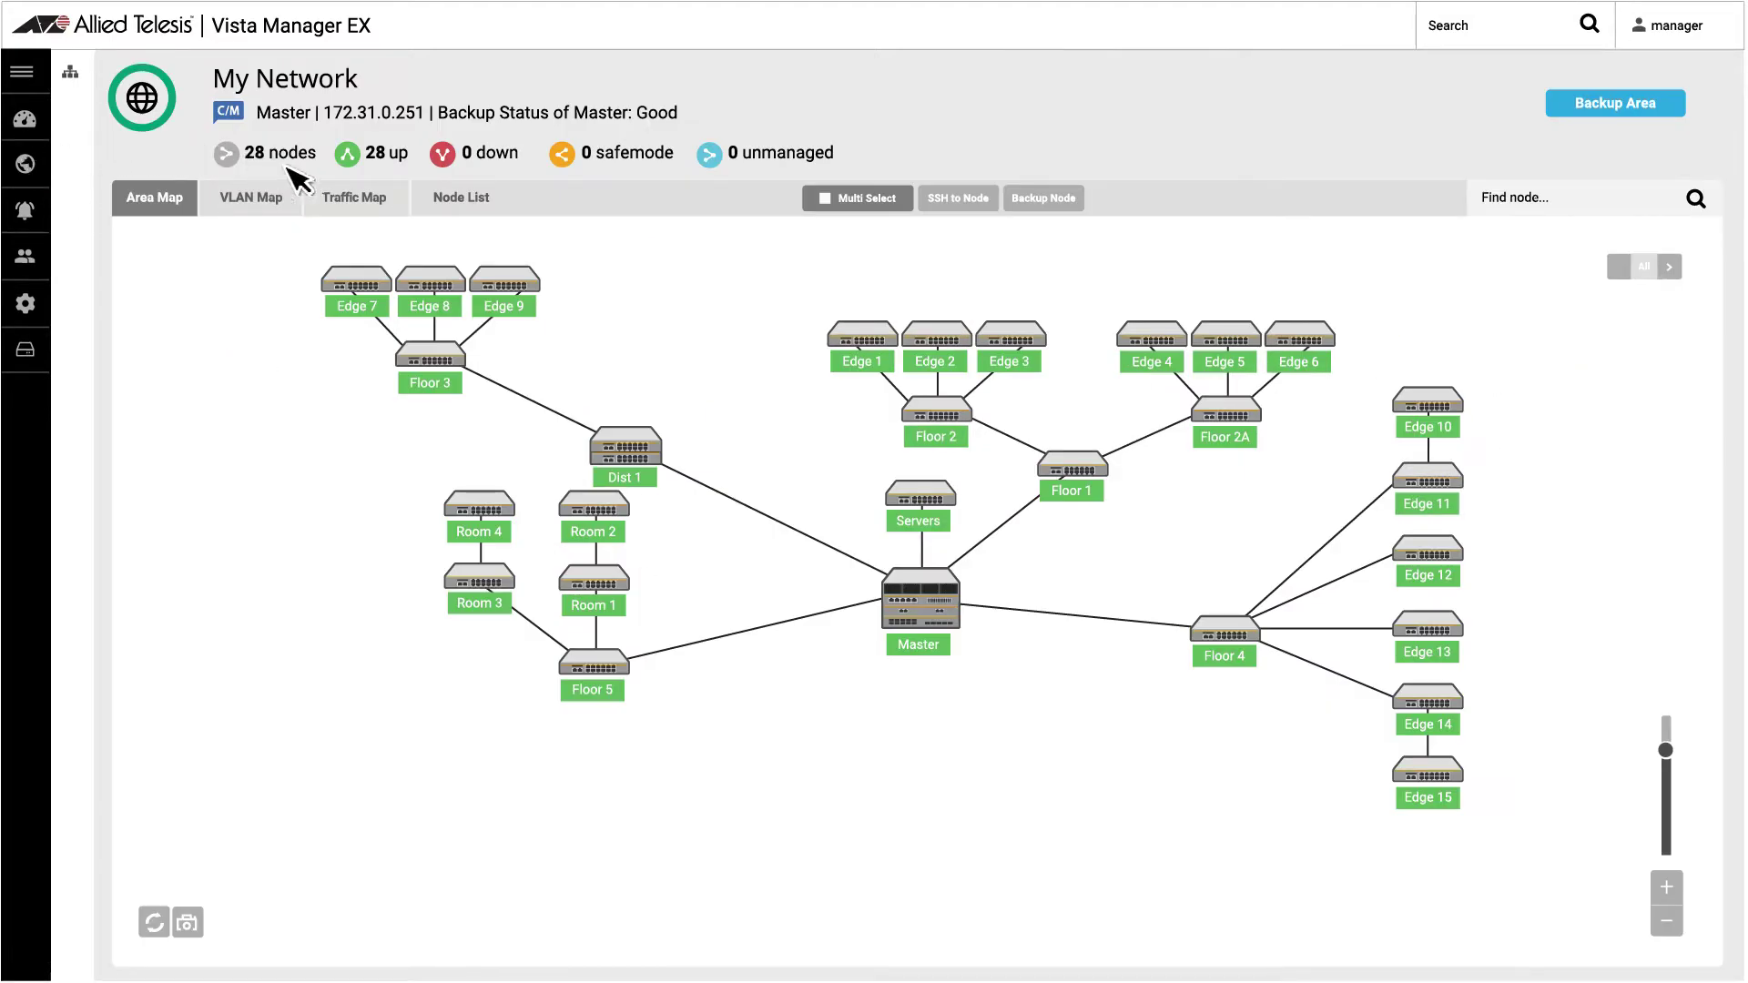
left_click(358, 197)
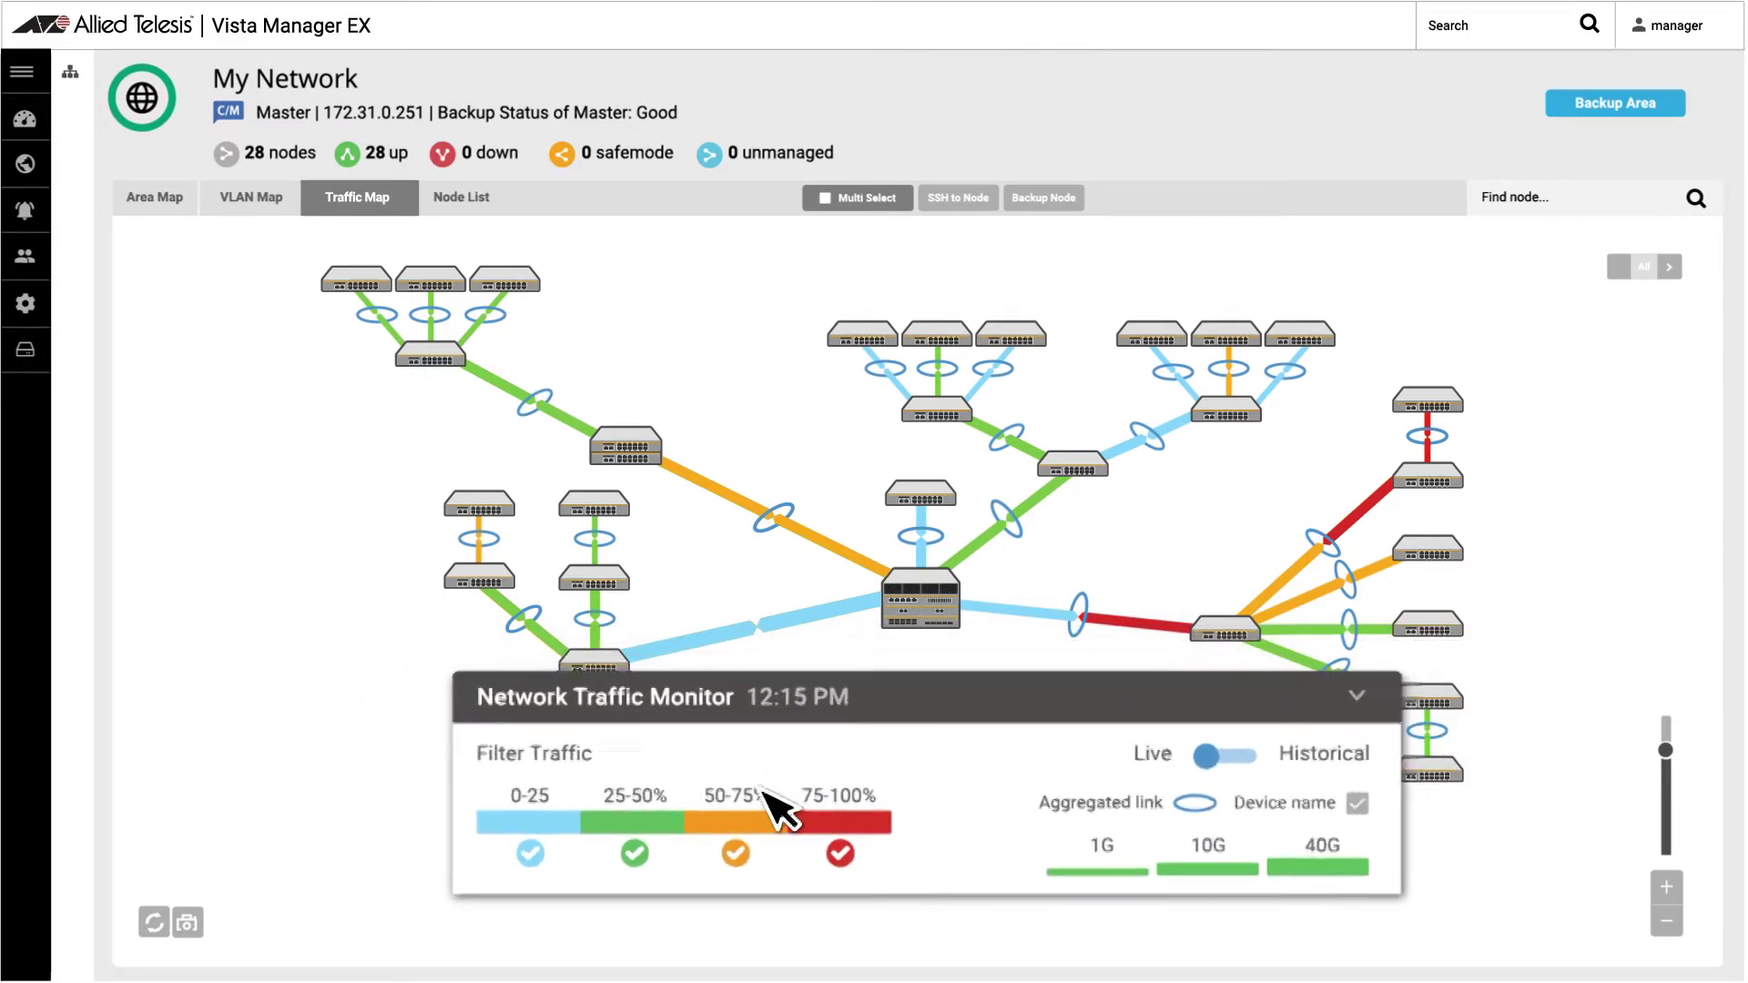
left_click(623, 838)
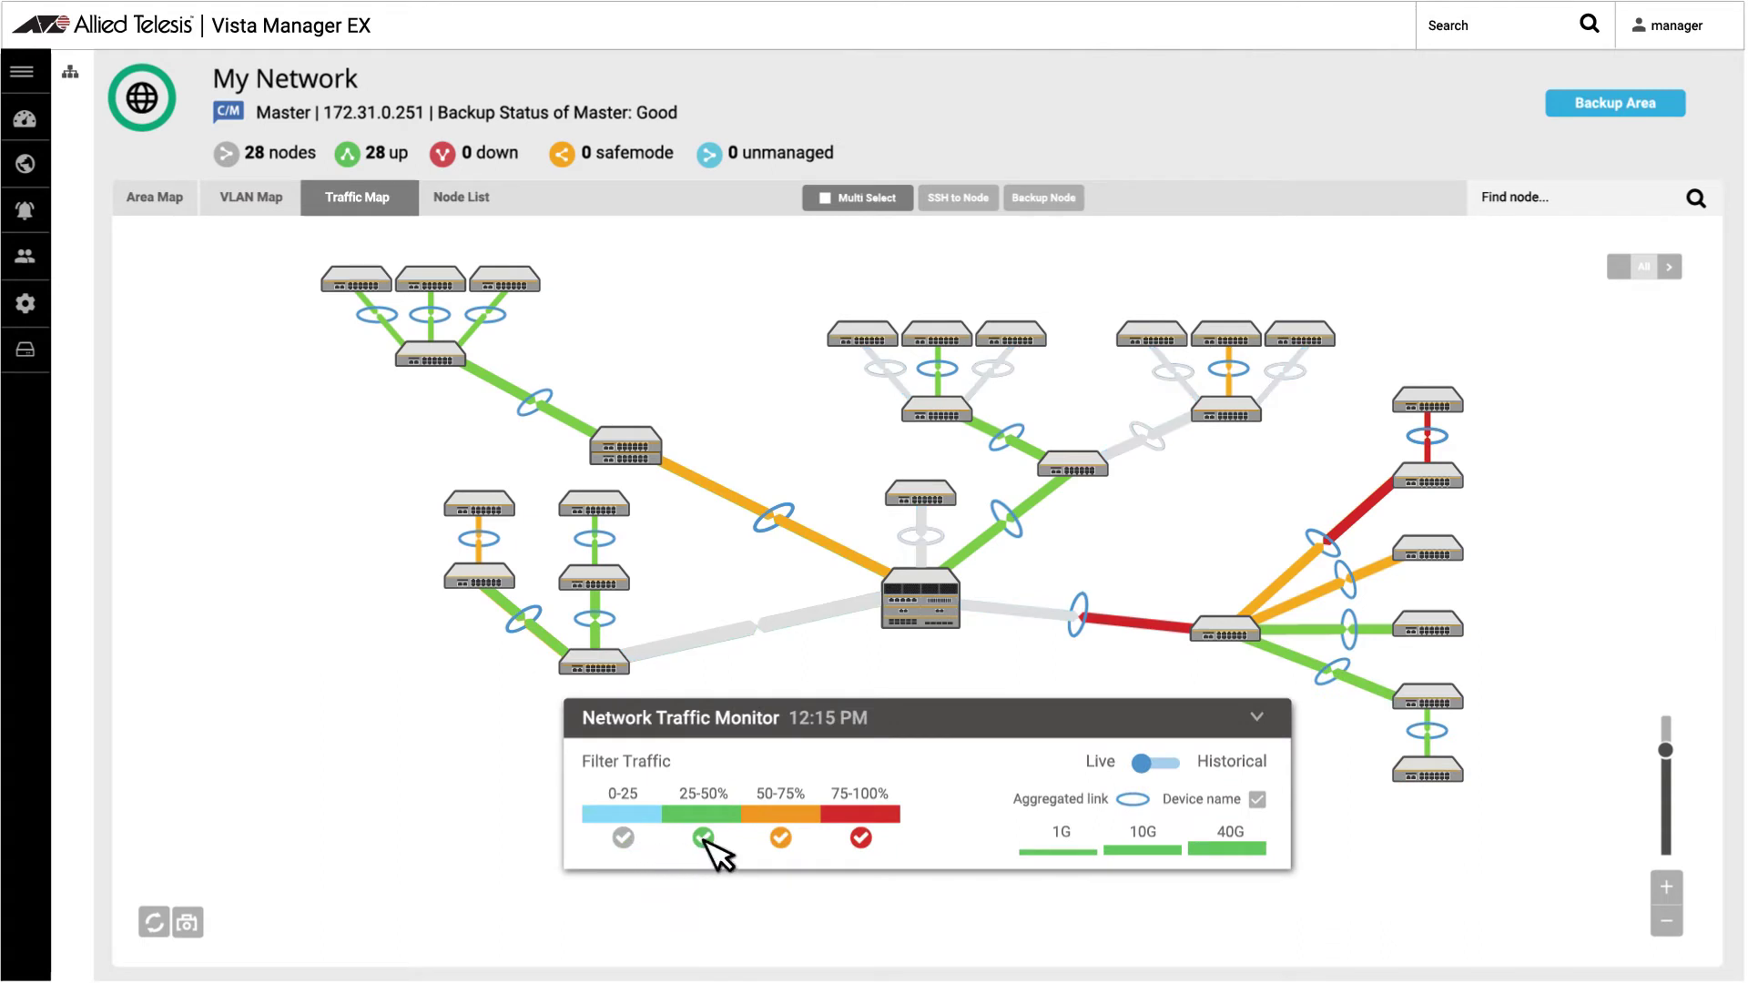
left_click(702, 839)
left_click(703, 839)
left_click(623, 838)
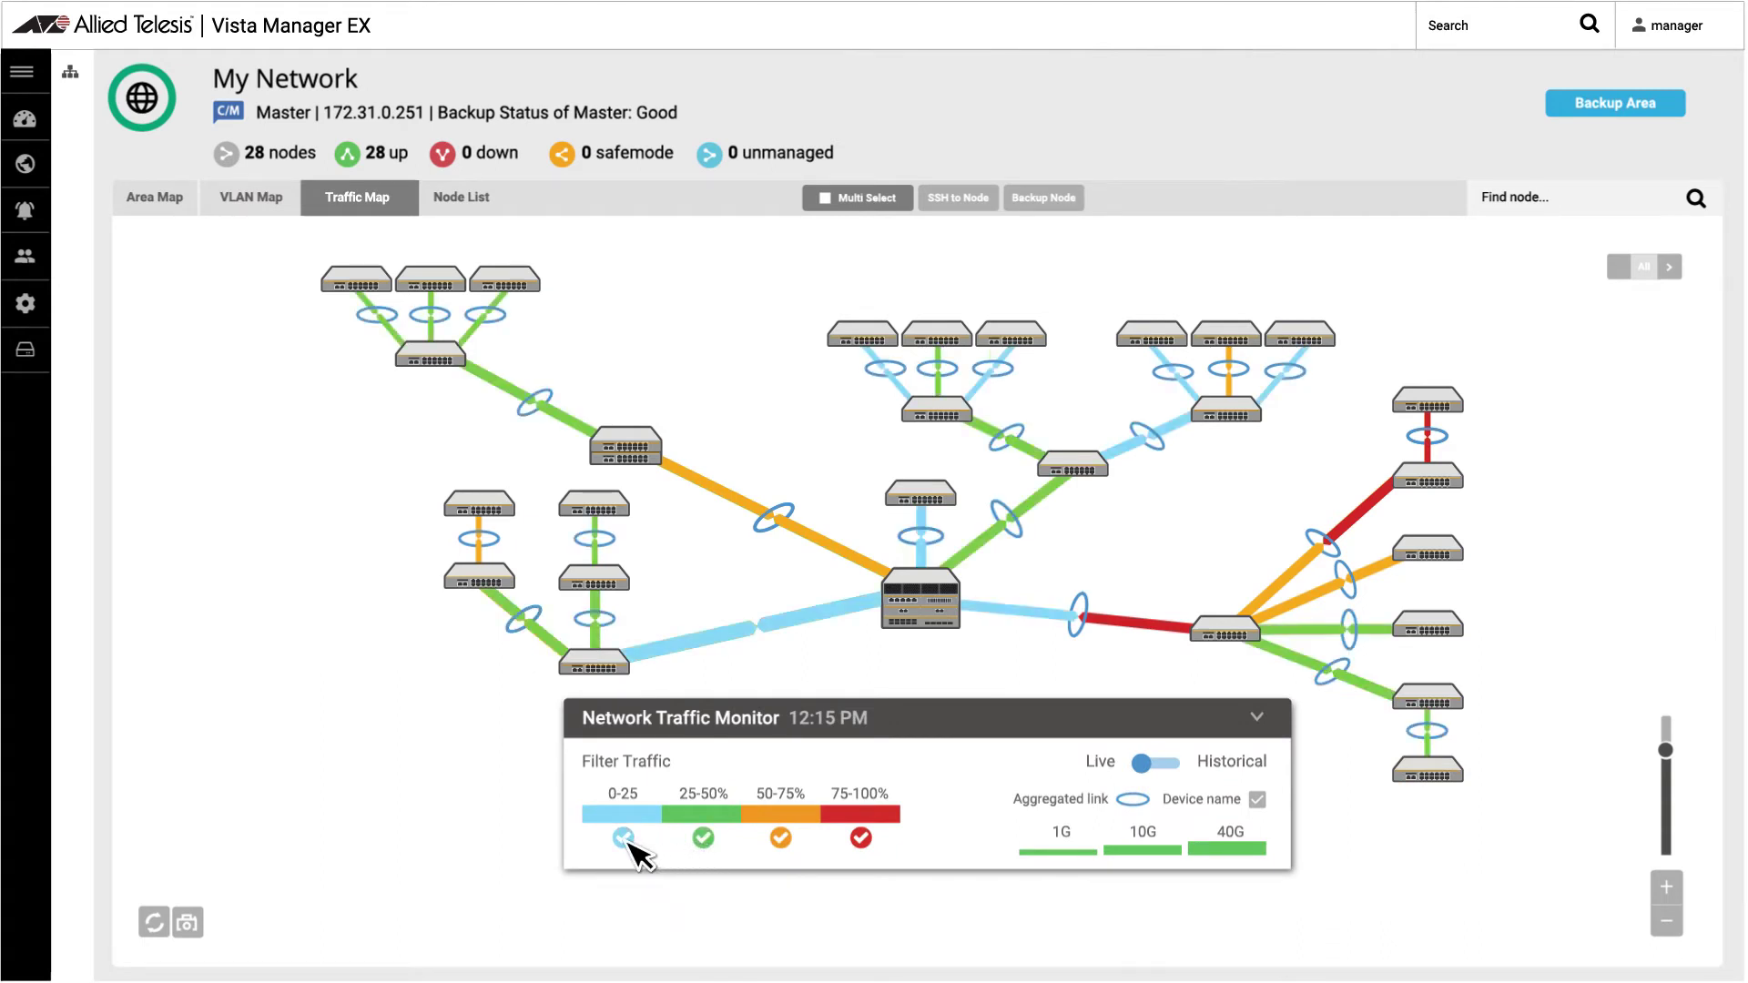
Switch the traffic view to Tuesday's historical data and collapse the traffic monitor panel
left_click(1151, 763)
left_click(708, 892)
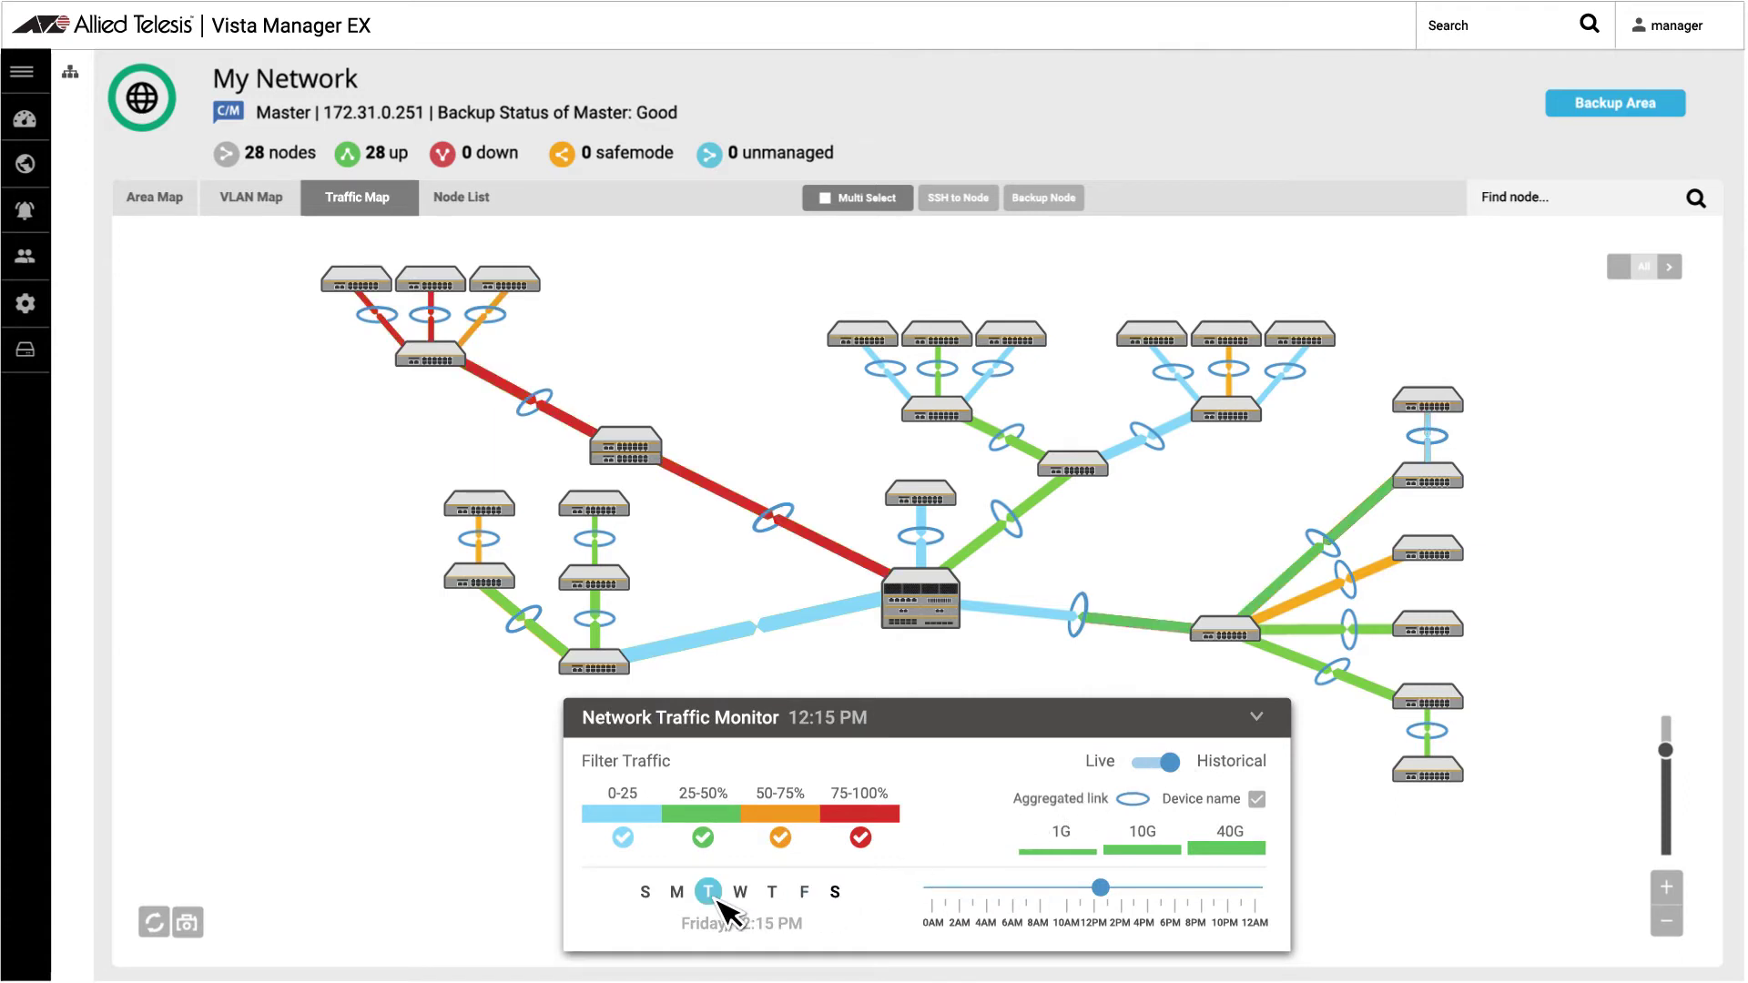
left_click(1256, 716)
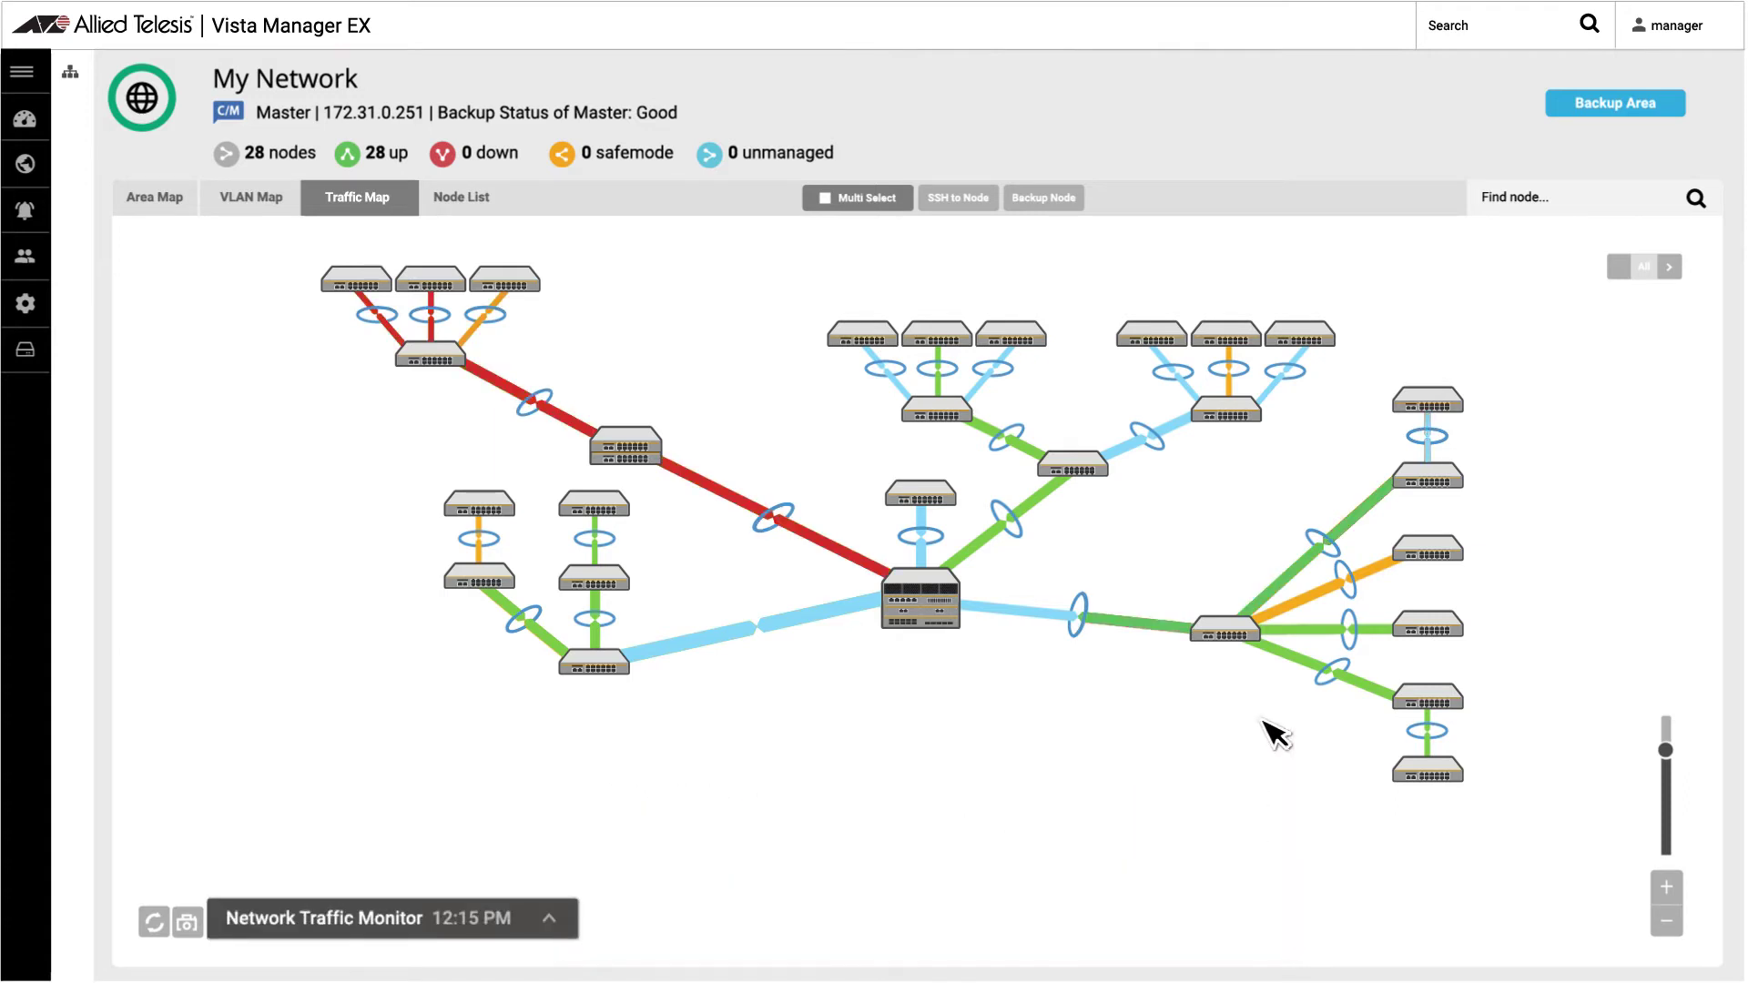
Check the Floor 3–Dist 1 link utilization graph, re-expand the traffic monitor, and go to the dashboard
left_click(602, 452)
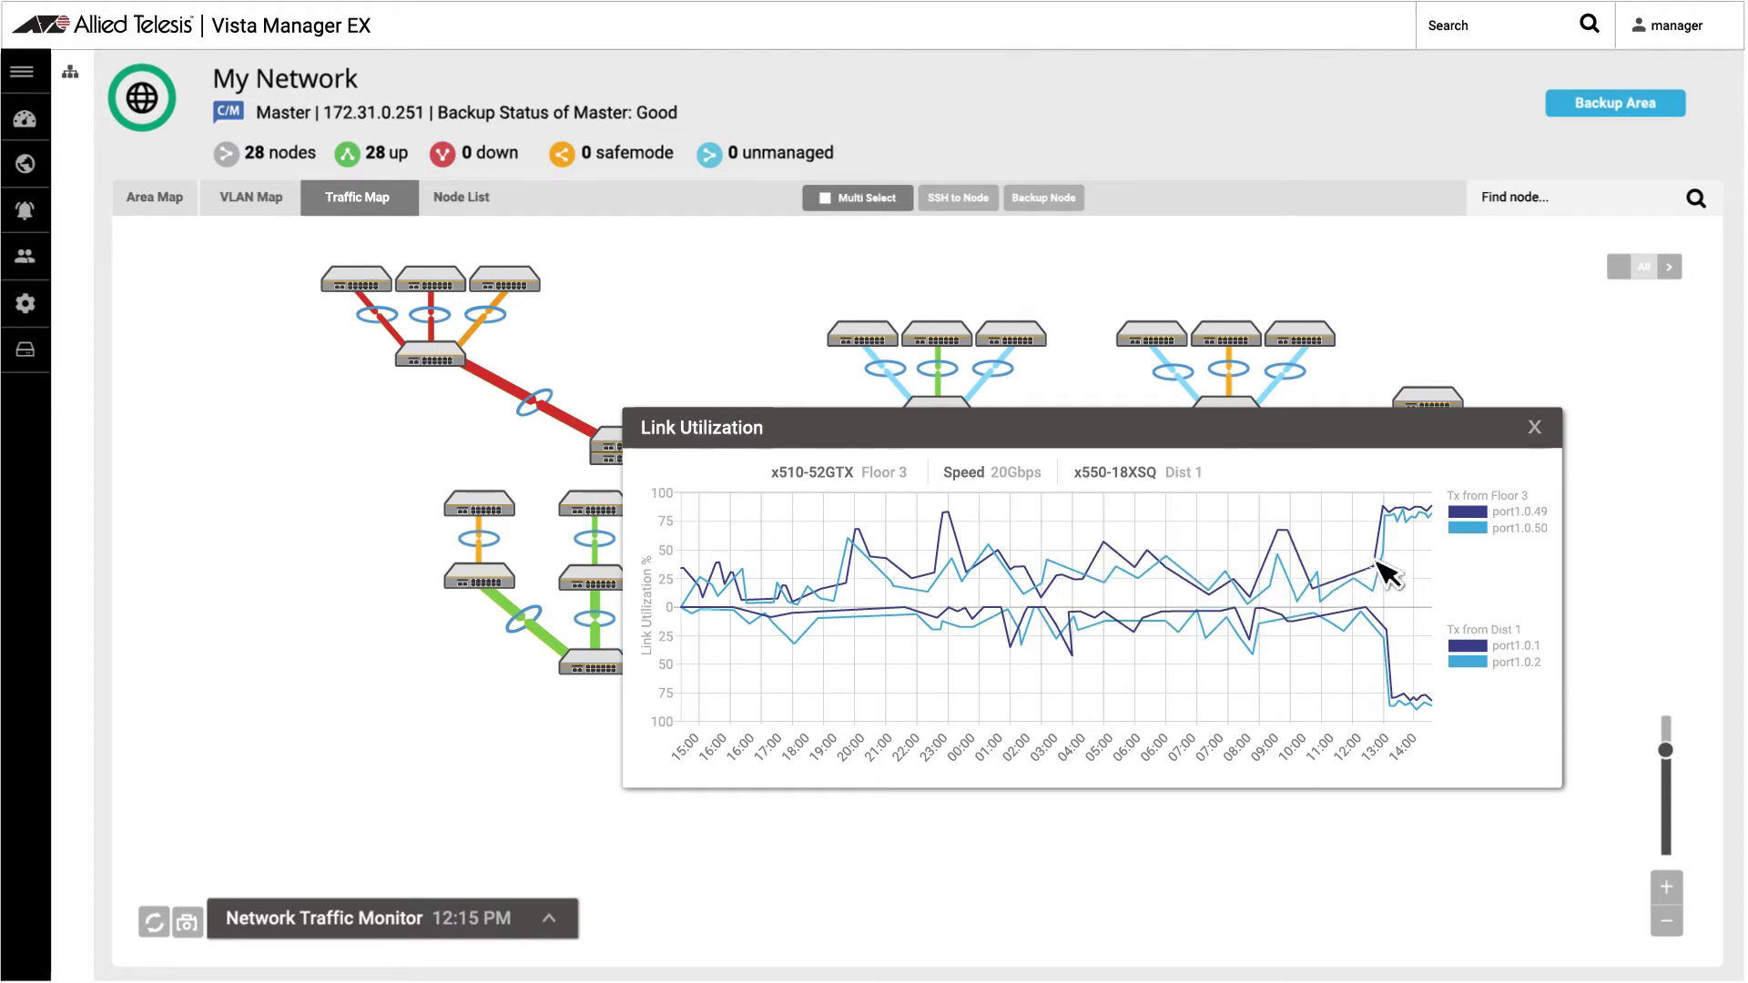
left_click(1535, 427)
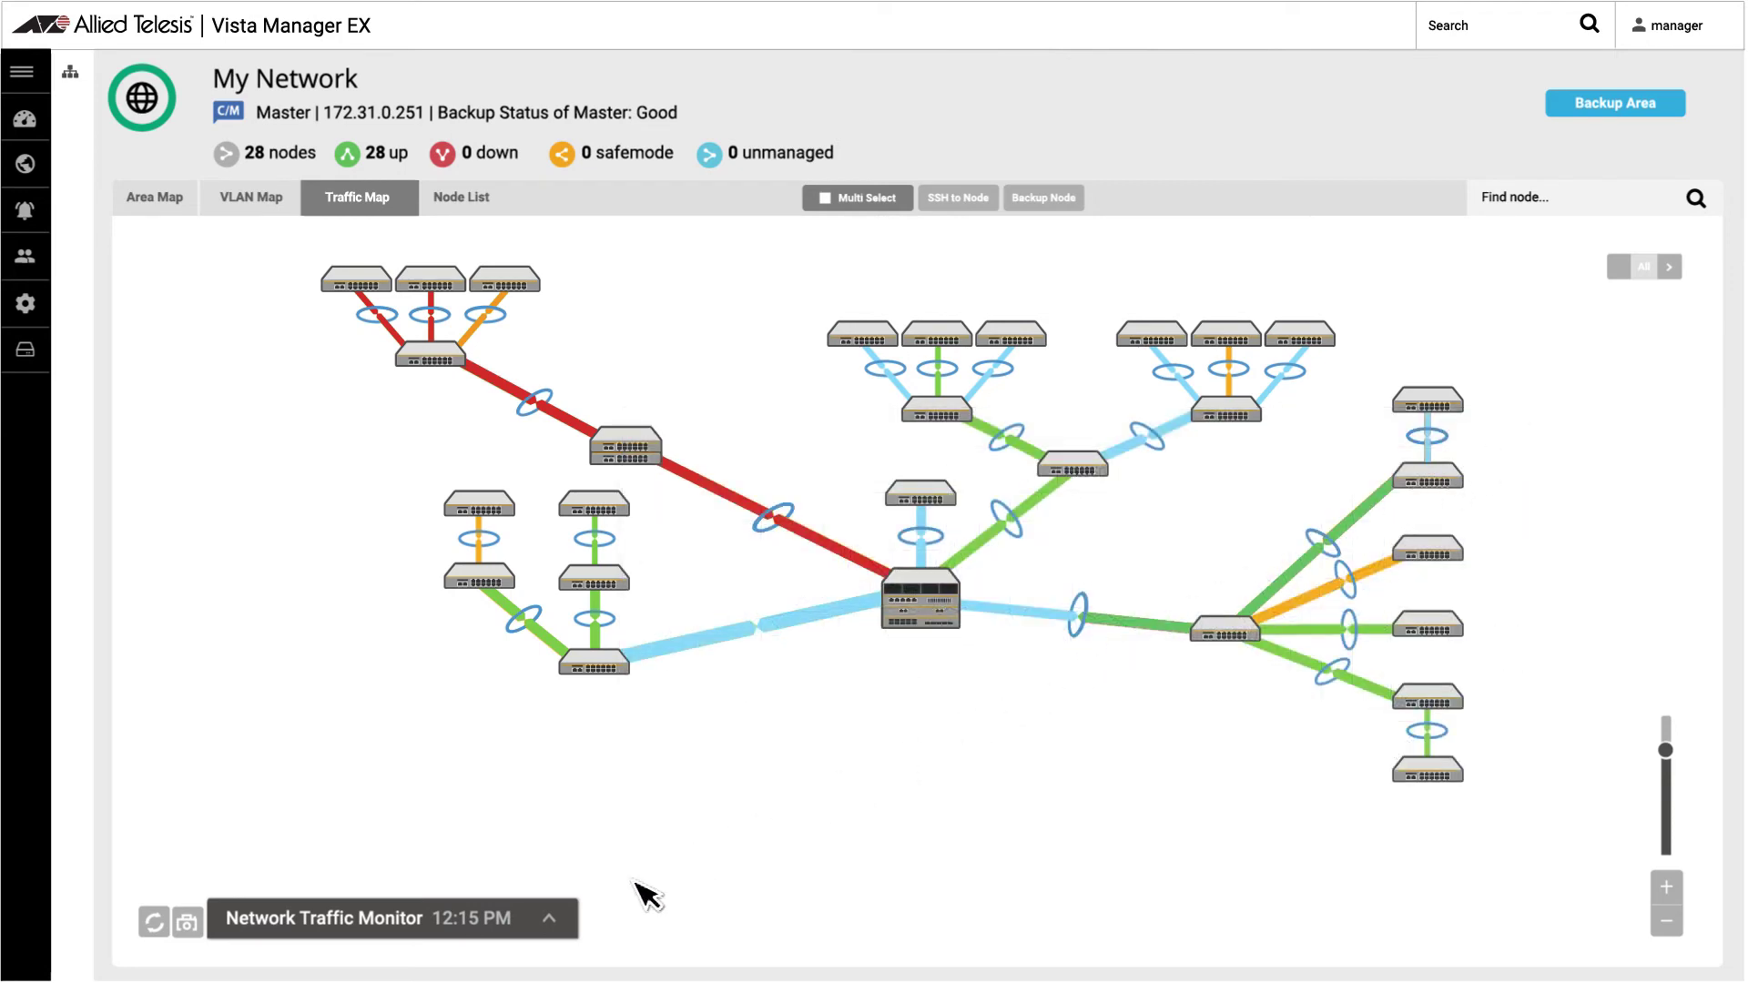
left_click(549, 917)
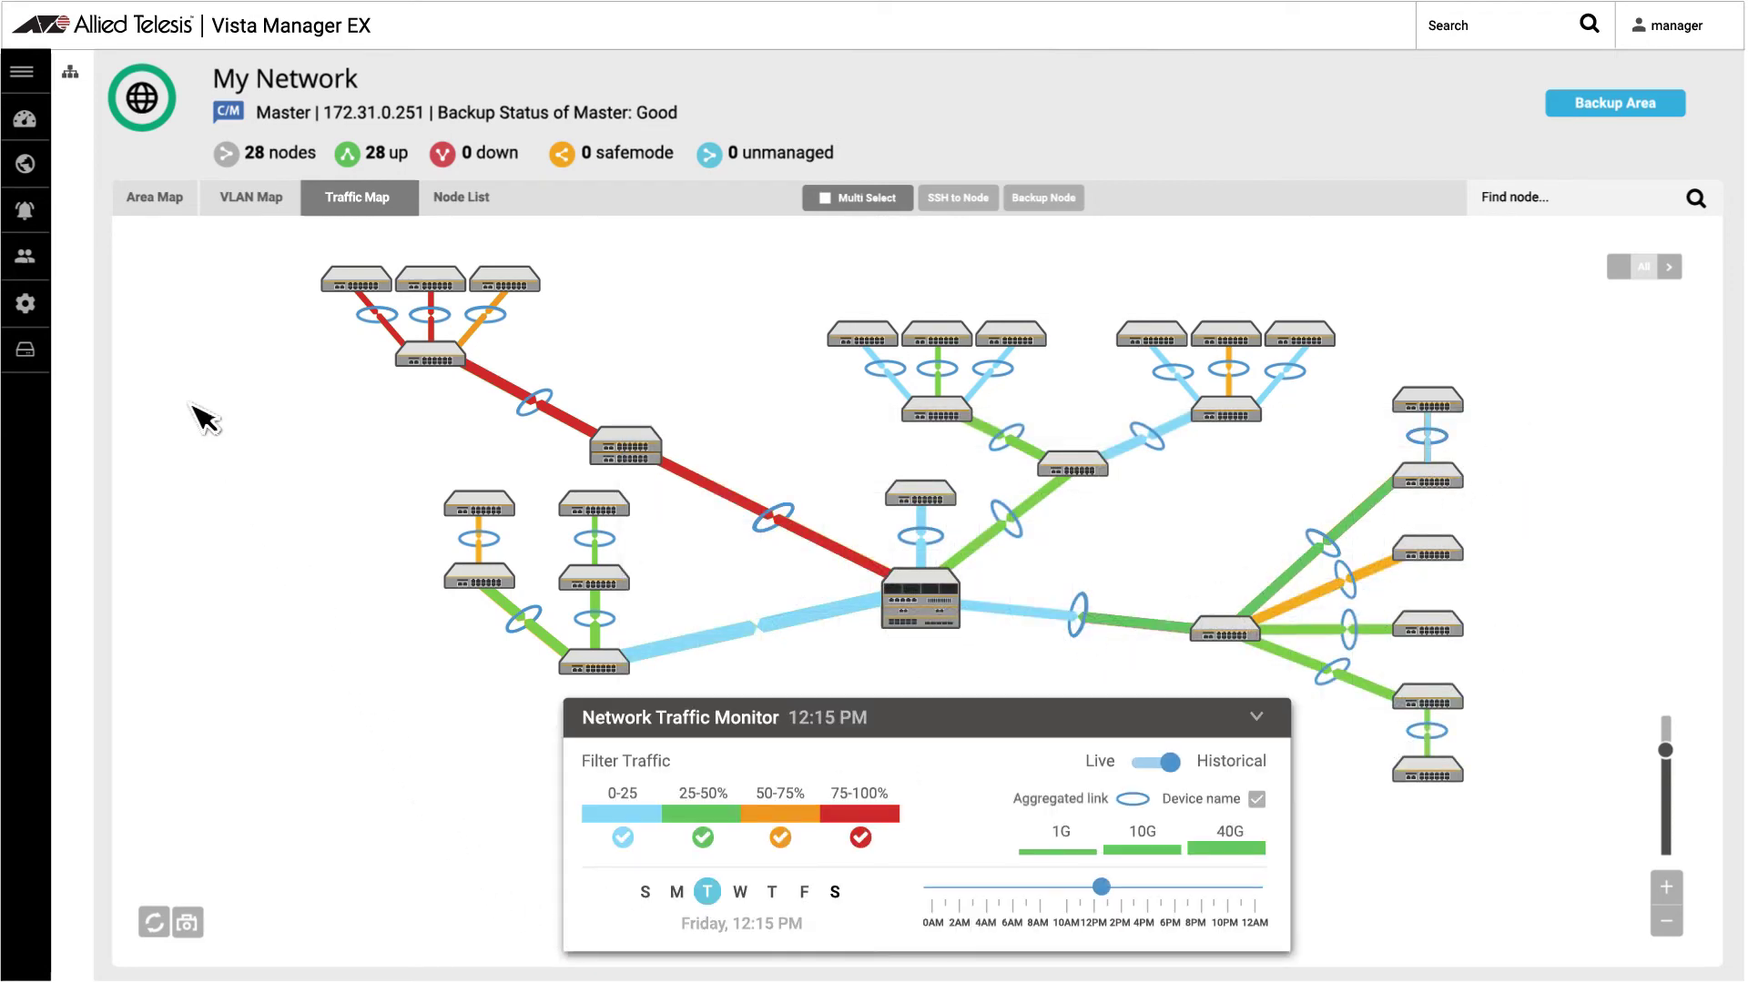
left_click(25, 118)
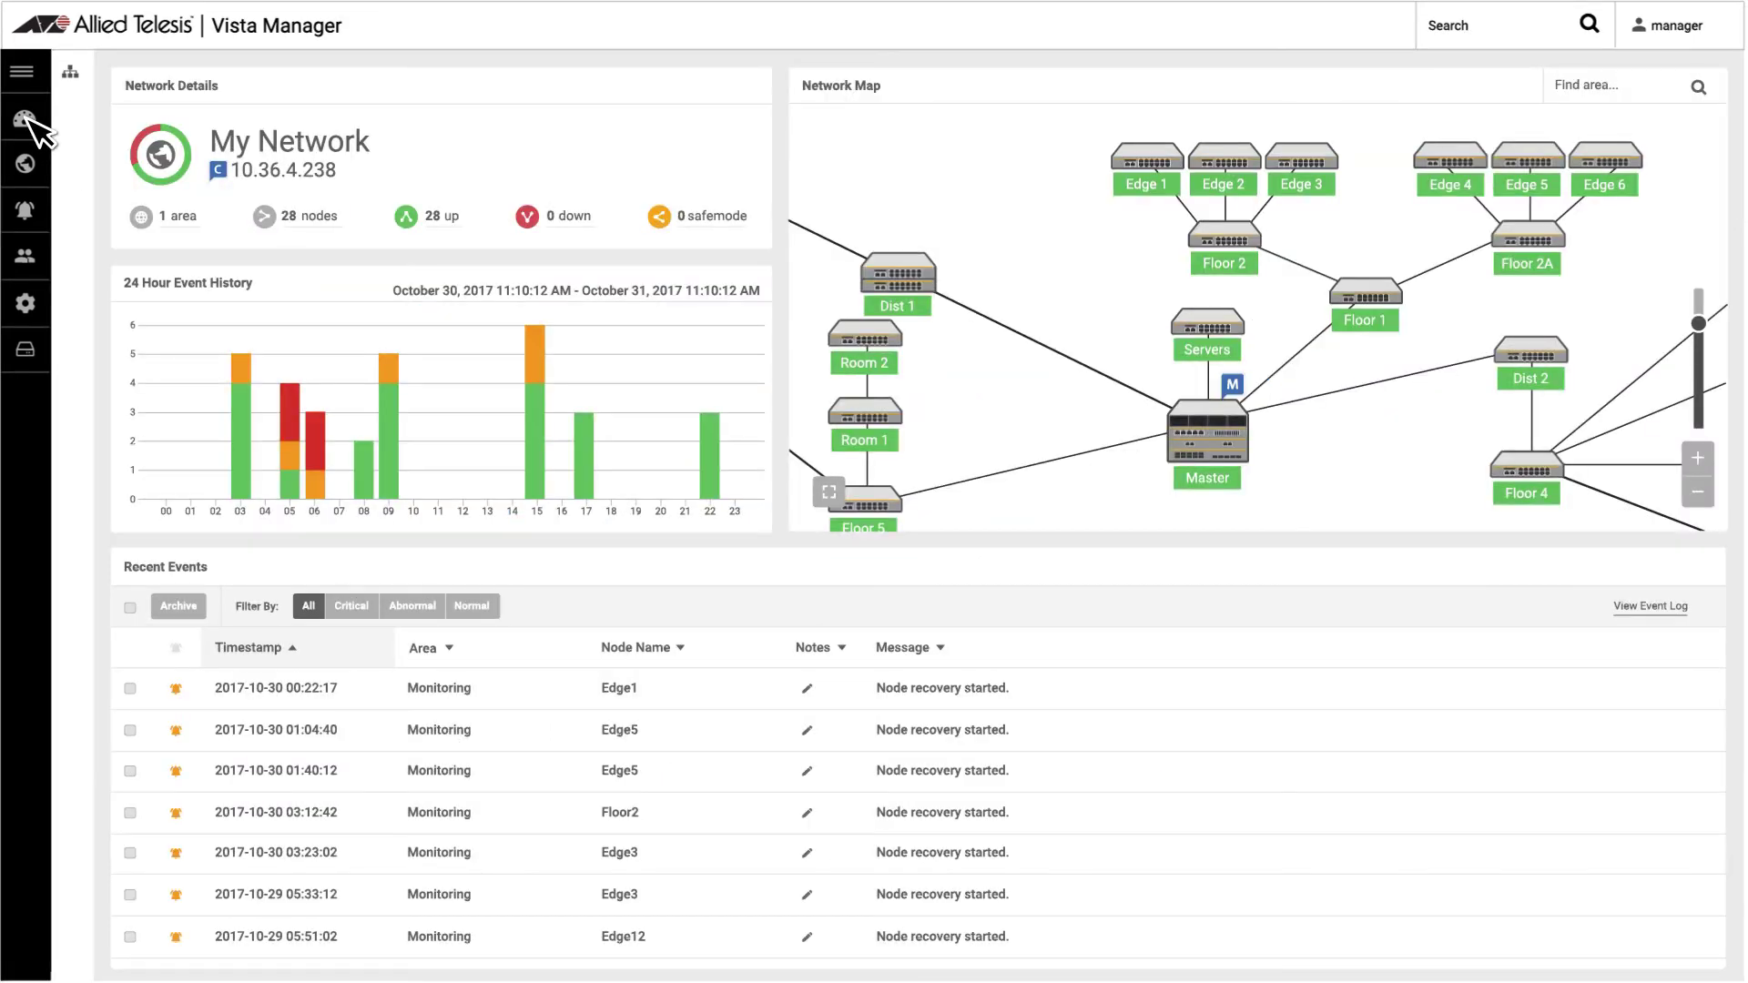